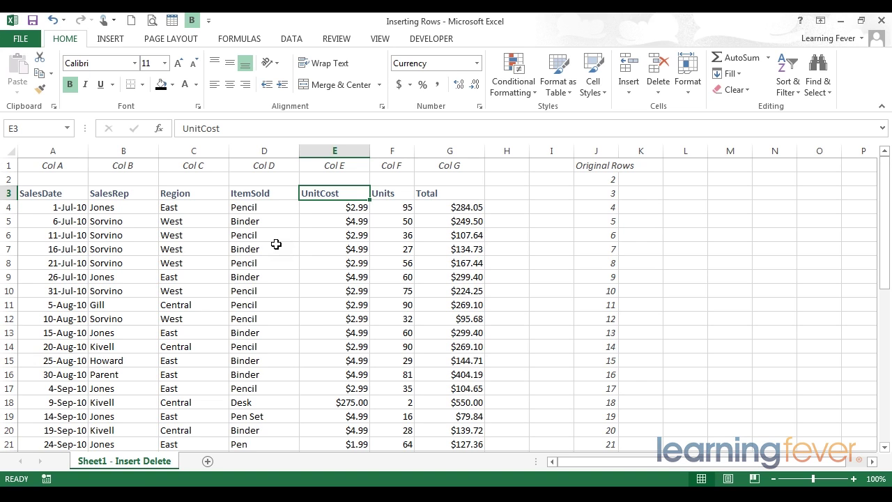
Group the ItemSold and UnitCost columns, D and E, into a column outline.
click(274, 149)
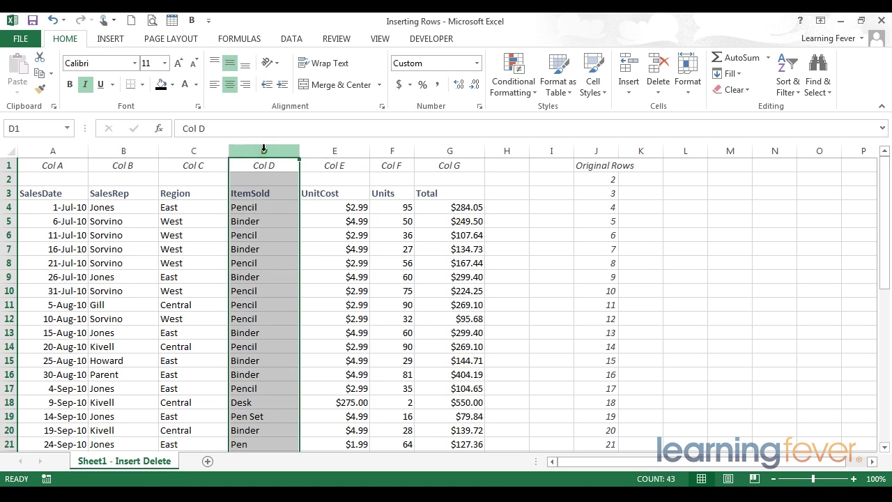
drag(263, 149, 335, 150)
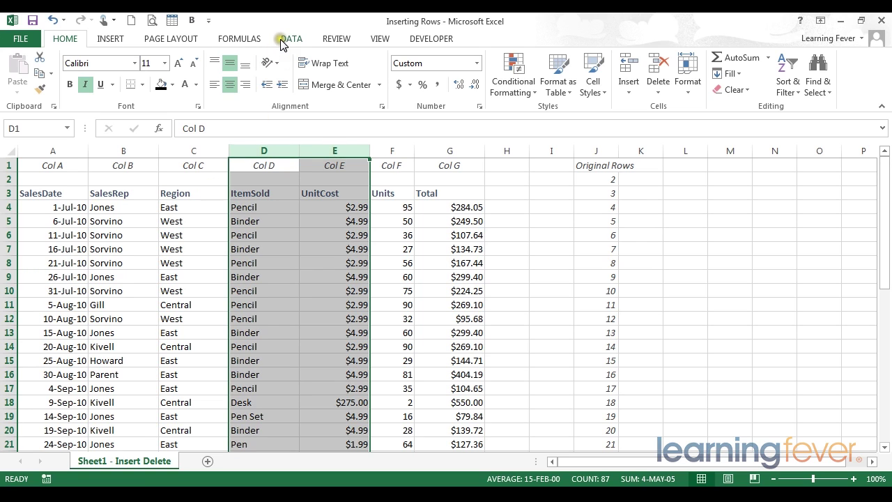
right_click(274, 155)
key(Escape)
click(292, 39)
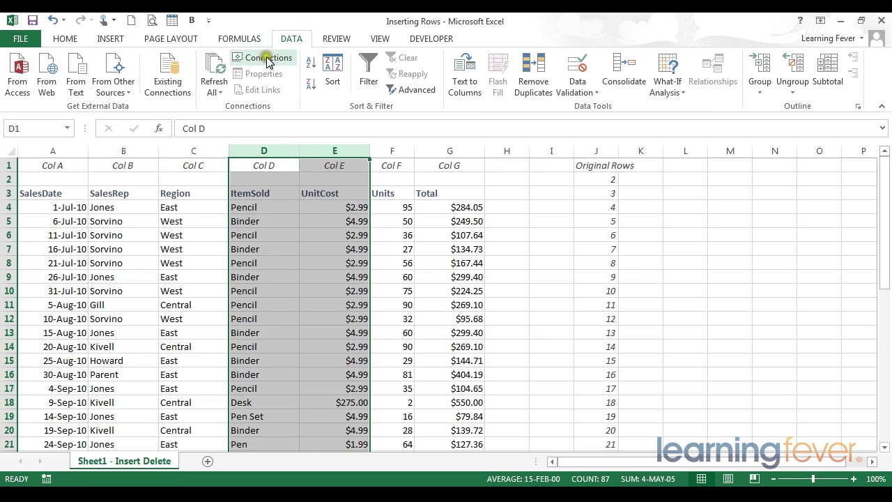
click(759, 66)
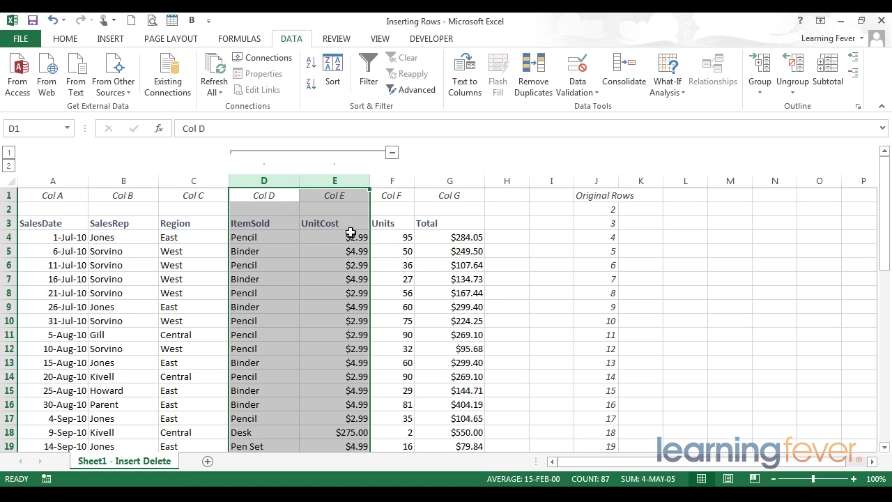
Collapse the grouped columns D and E, and select the visible columns from C through G.
click(392, 155)
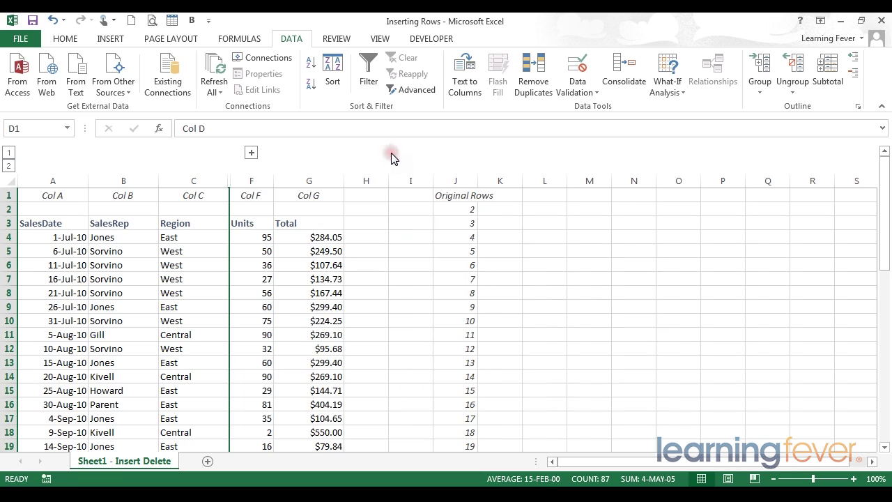
click(285, 280)
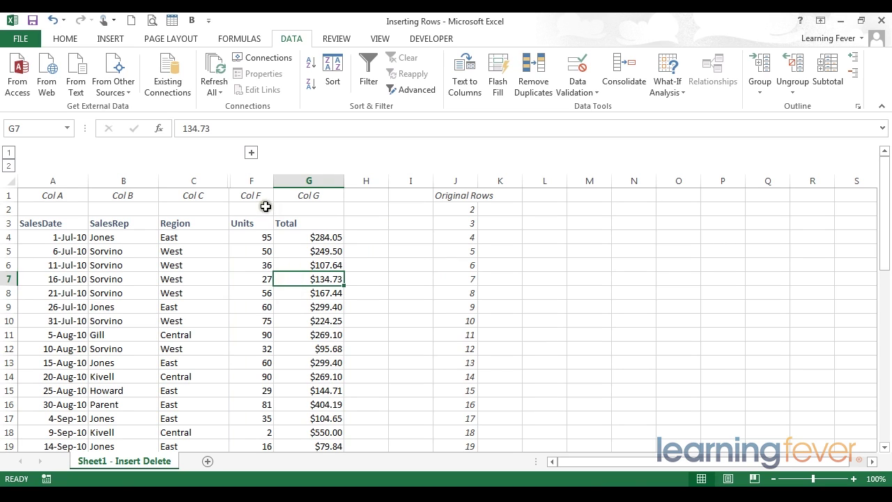
click(211, 179)
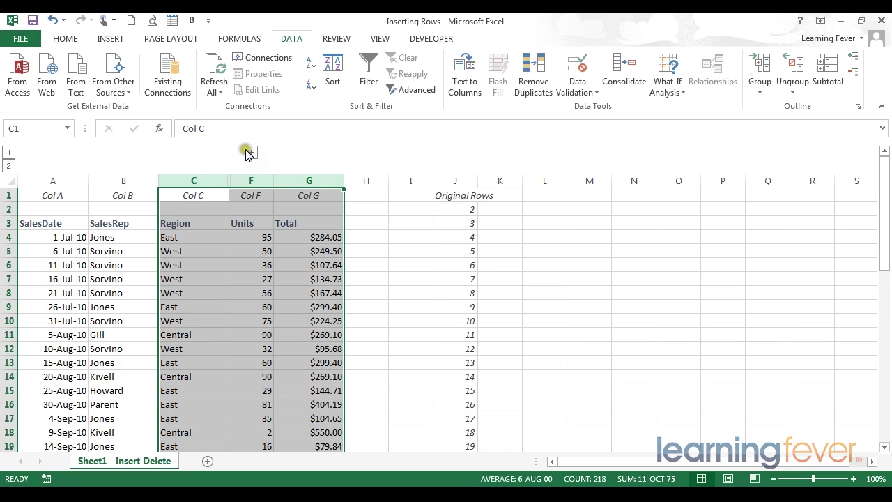
Switch the column outline between levels 1 and 2, leaving all columns shown.
click(9, 151)
click(8, 166)
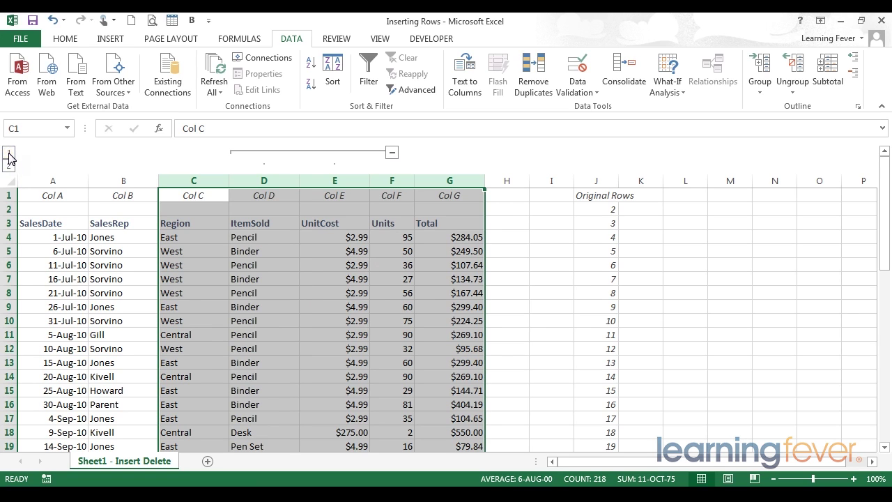
click(9, 154)
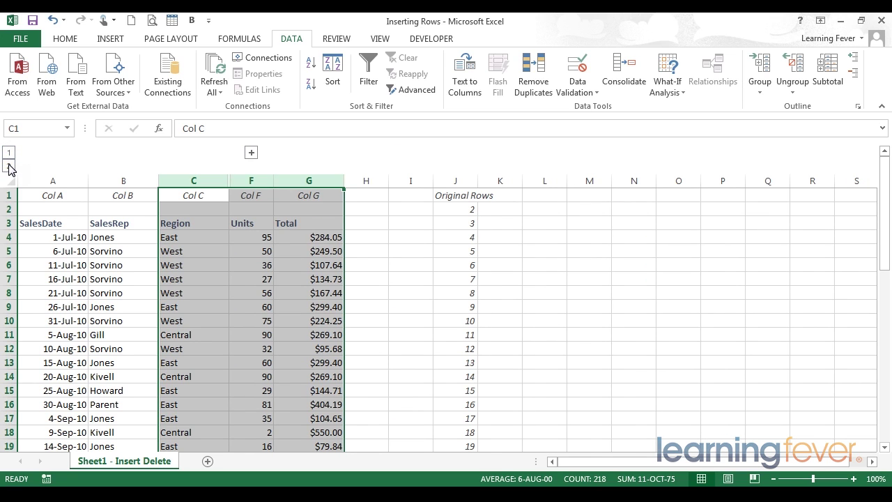
click(9, 168)
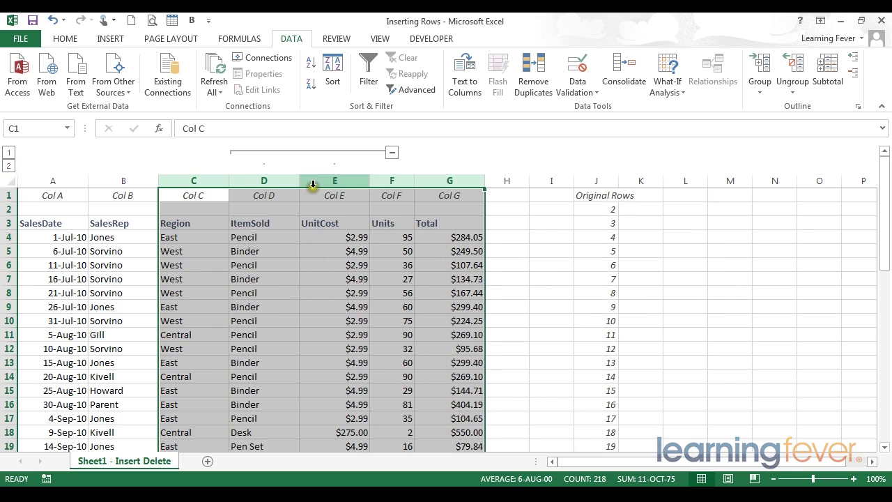
click(329, 205)
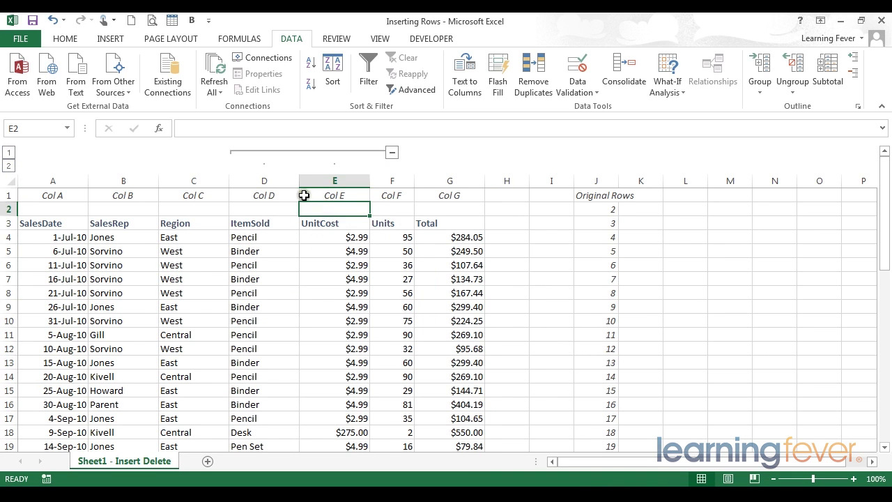
Ungroup columns D and E by ungrouping the range of columns C through G.
drag(217, 181, 424, 181)
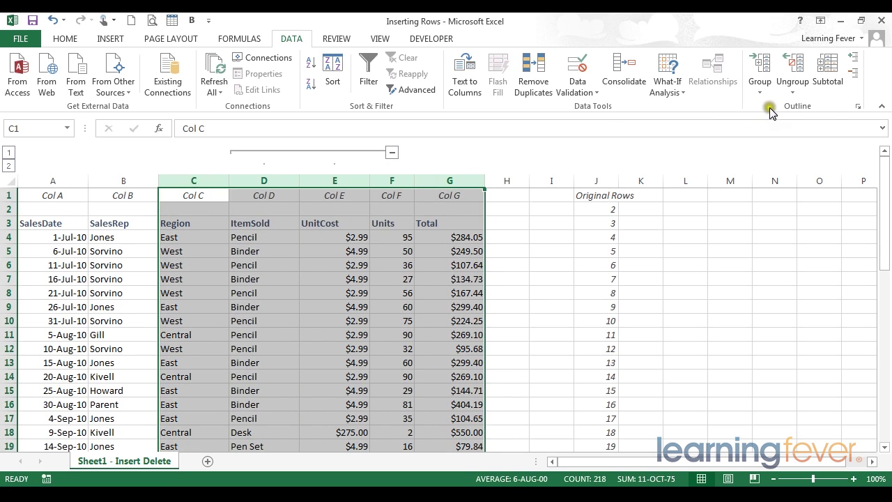
click(762, 92)
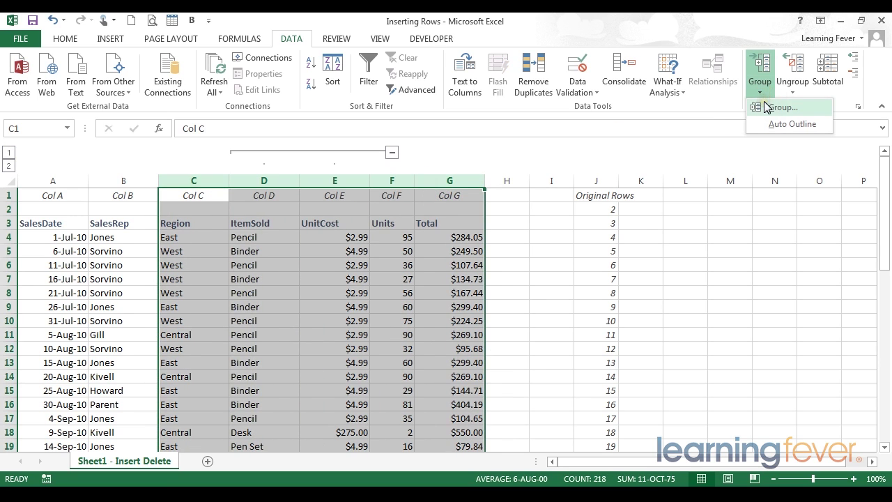
click(798, 73)
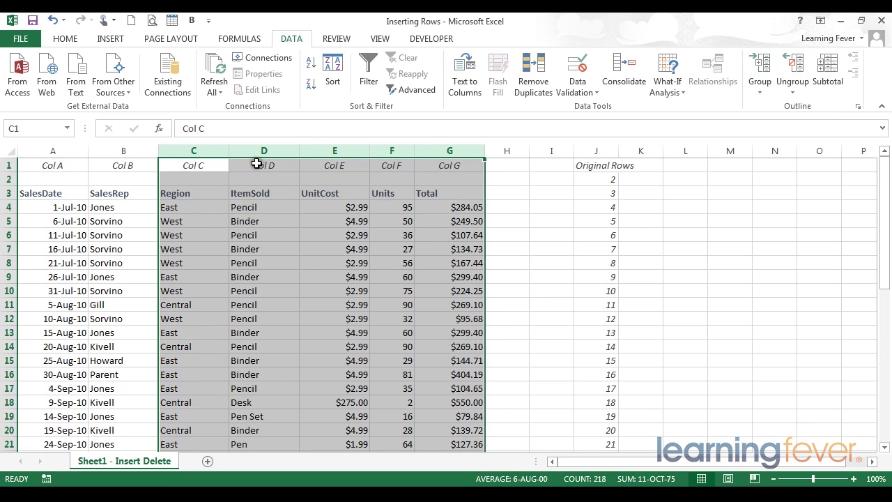
Group columns A through G, and collapse and re-expand the new group.
drag(53, 151, 467, 148)
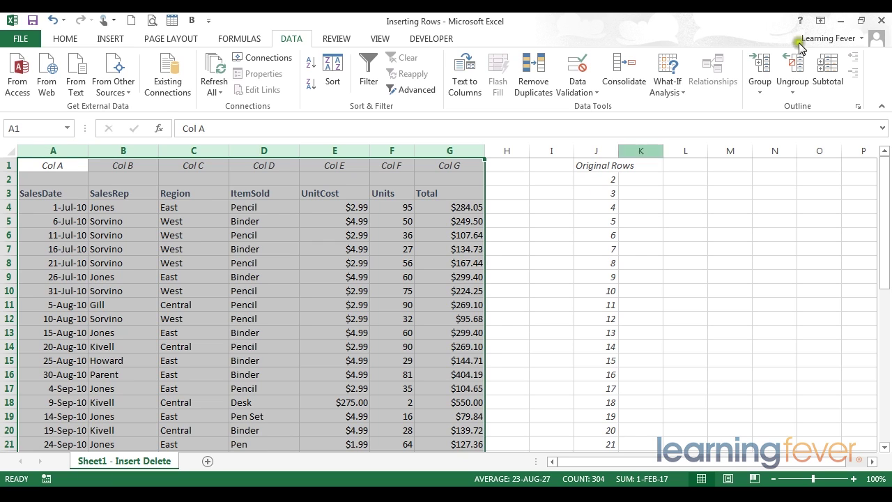
click(760, 66)
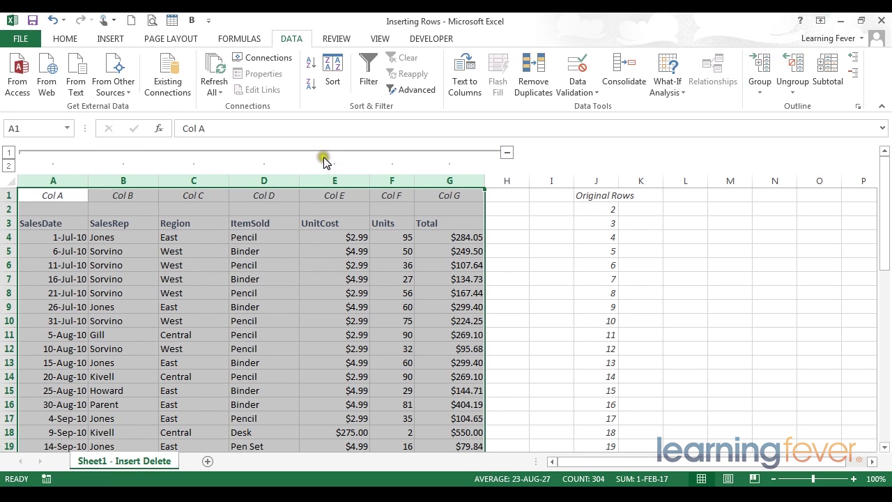
click(507, 153)
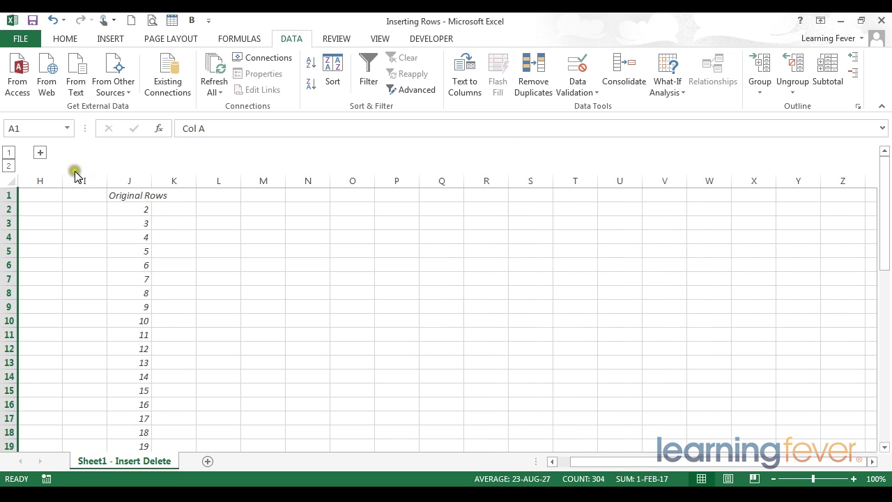
click(39, 154)
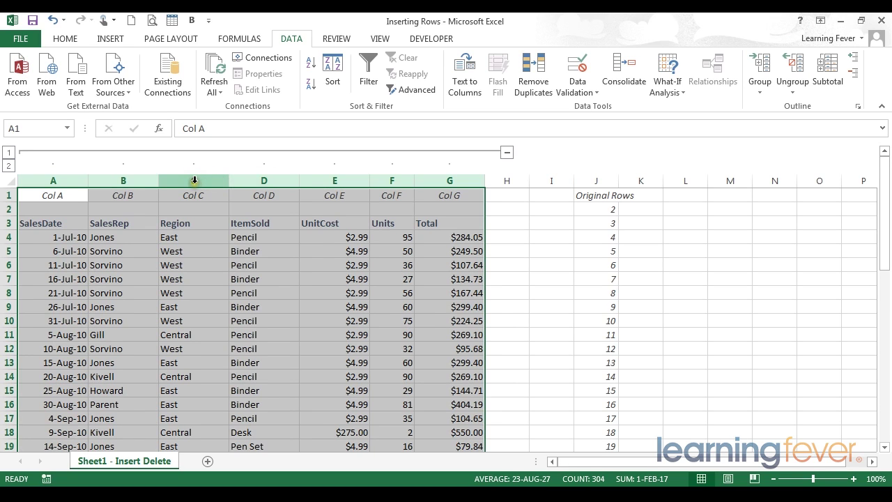
Group columns C and D as a nested group inside A to G, and display outline levels 1, 2 and 3 in turn.
drag(201, 180, 265, 180)
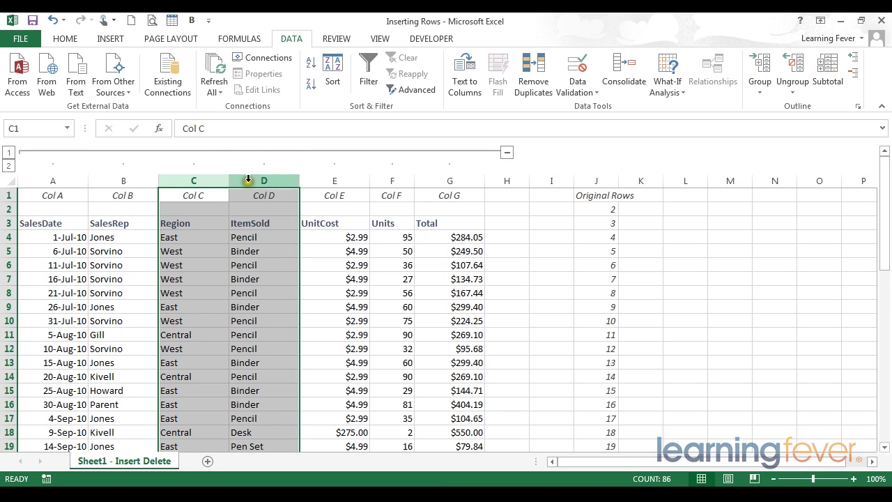
click(760, 66)
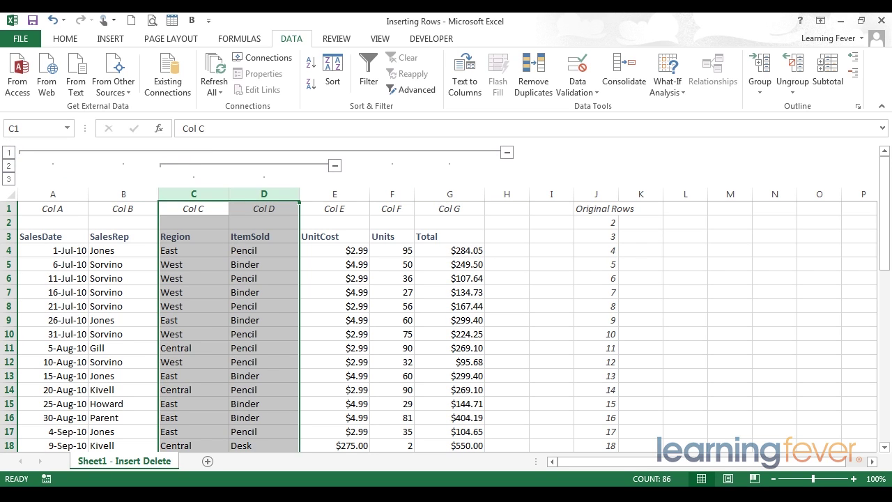
click(9, 155)
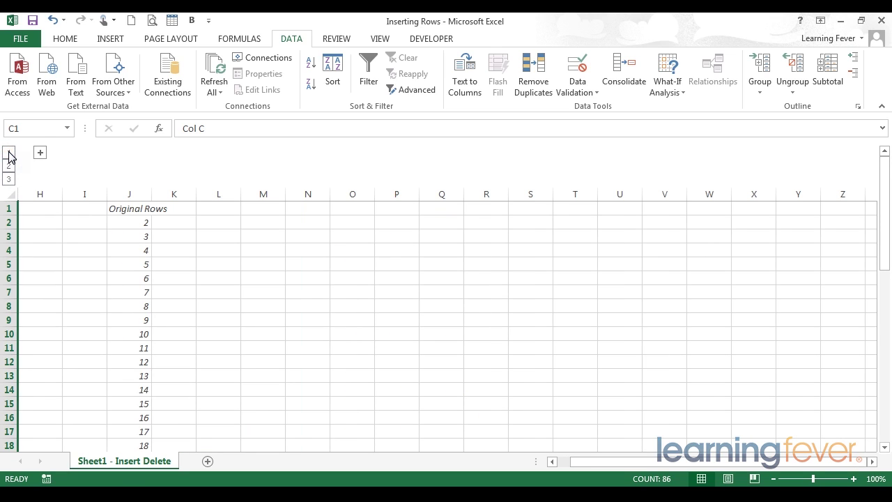
click(8, 169)
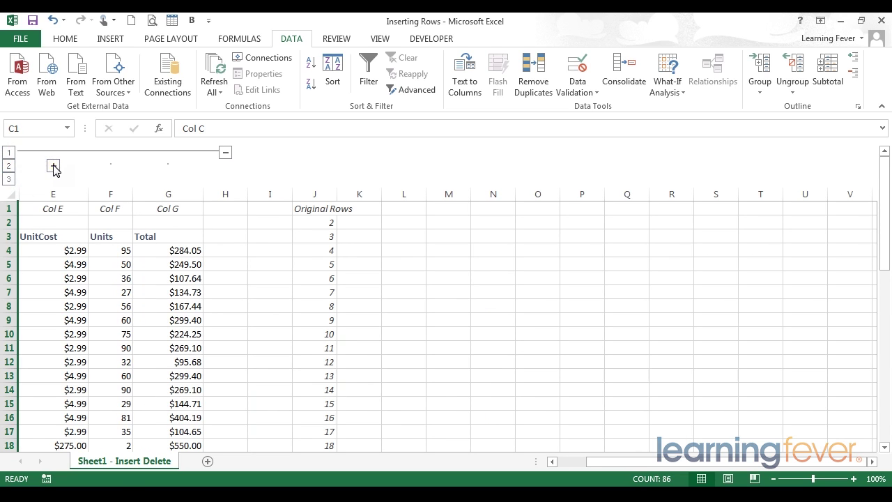
click(10, 179)
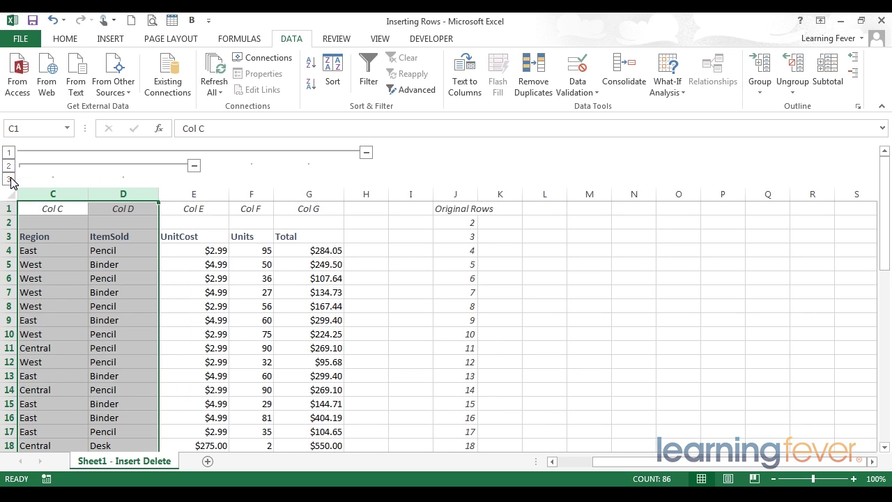
click(194, 262)
drag(193, 263, 28, 265)
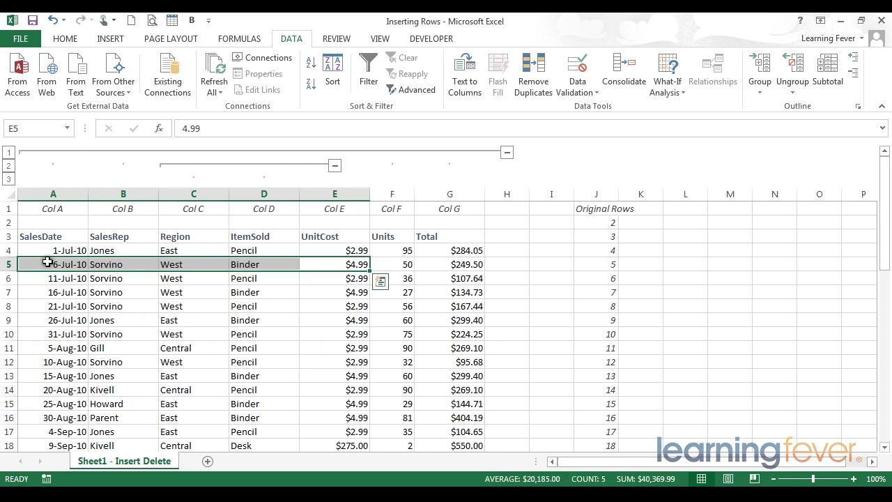
click(265, 264)
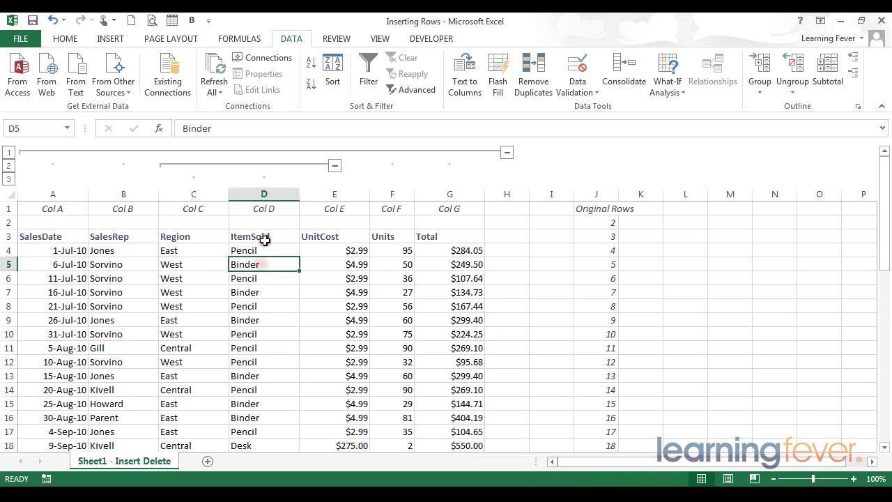
click(264, 239)
click(123, 234)
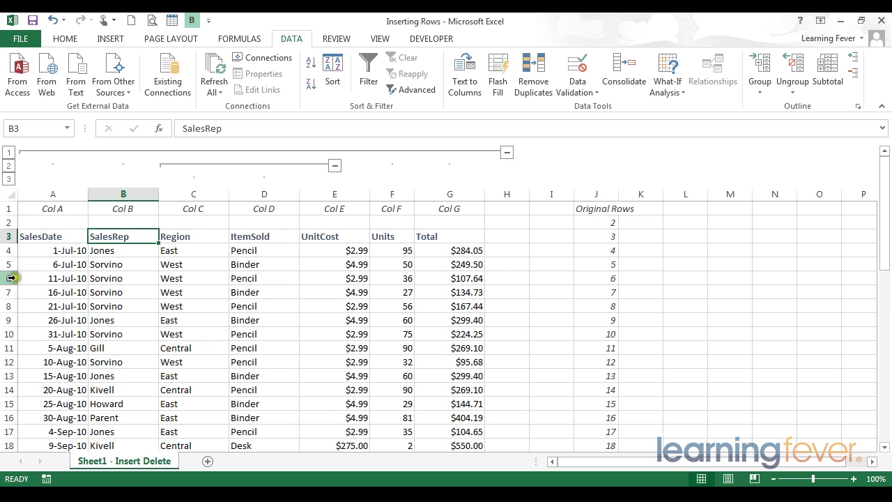
Group the sales data rows 4 through 44 and collapse them to row outline level 1.
drag(7, 251, 14, 418)
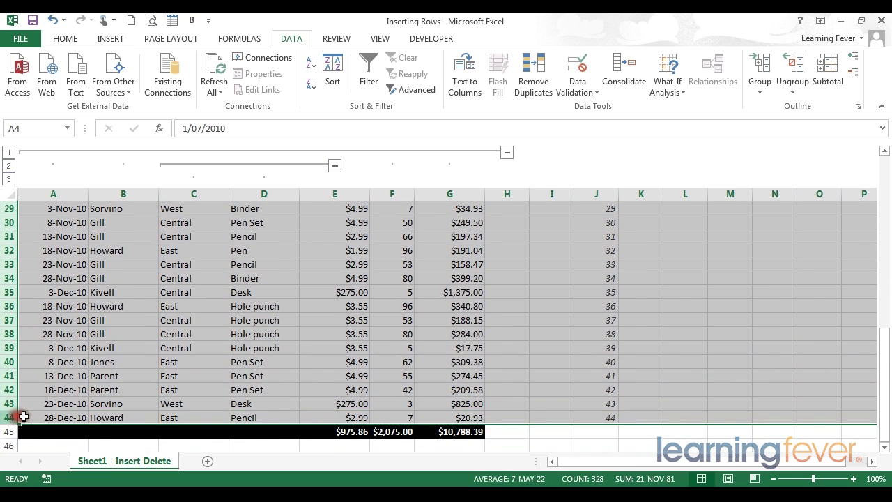
click(761, 70)
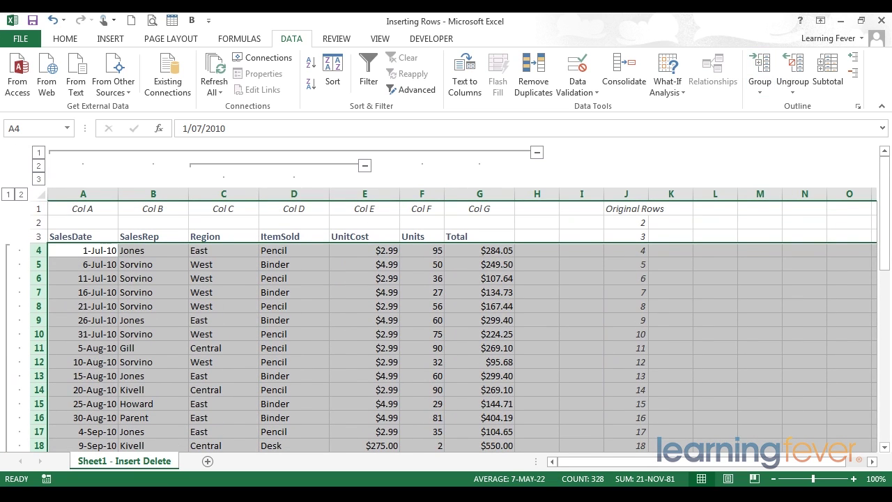
click(11, 197)
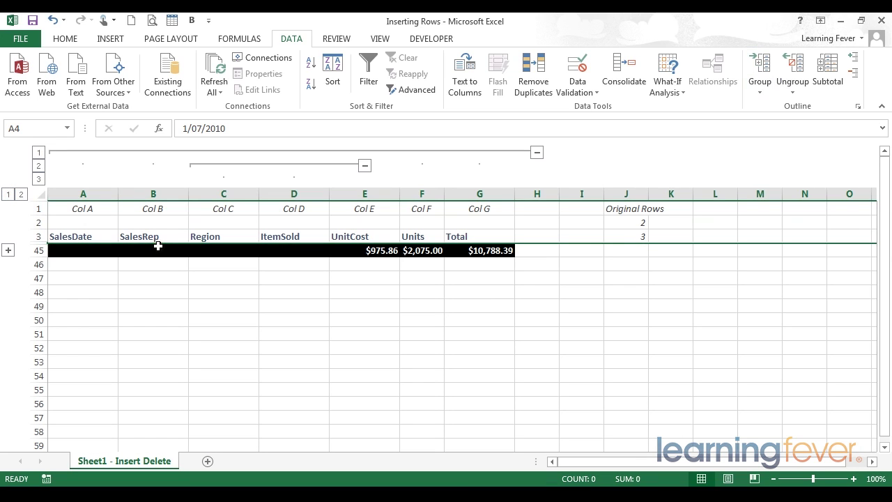
Select the UnitCost, Units and Total headings with their totals, and expand the grouped rows again.
drag(73, 236, 489, 249)
click(485, 249)
click(388, 237)
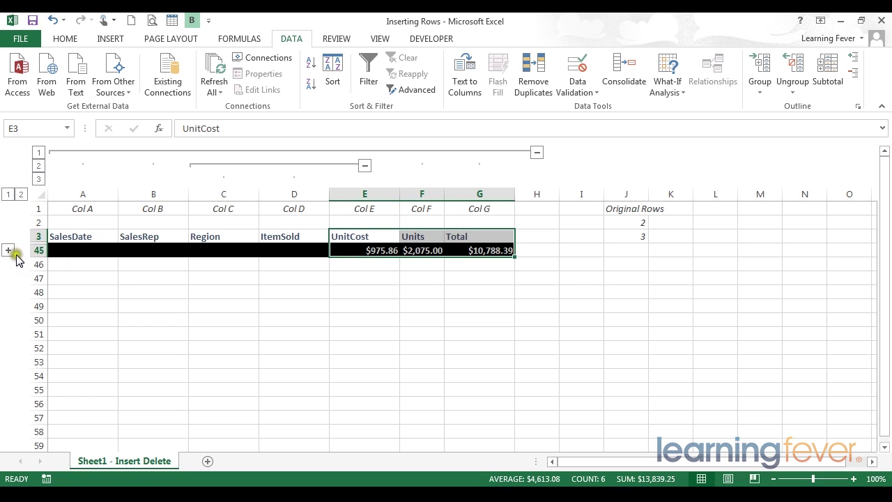
click(8, 251)
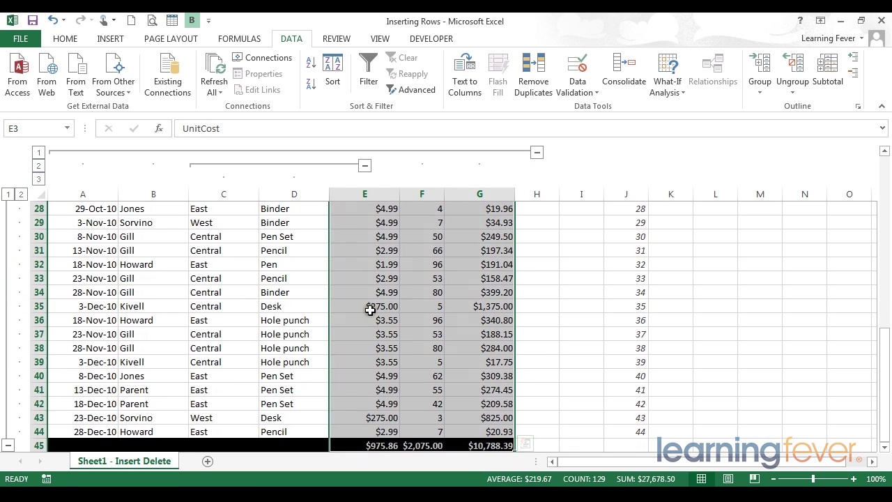
click(370, 310)
scroll(369, 311, up, 9)
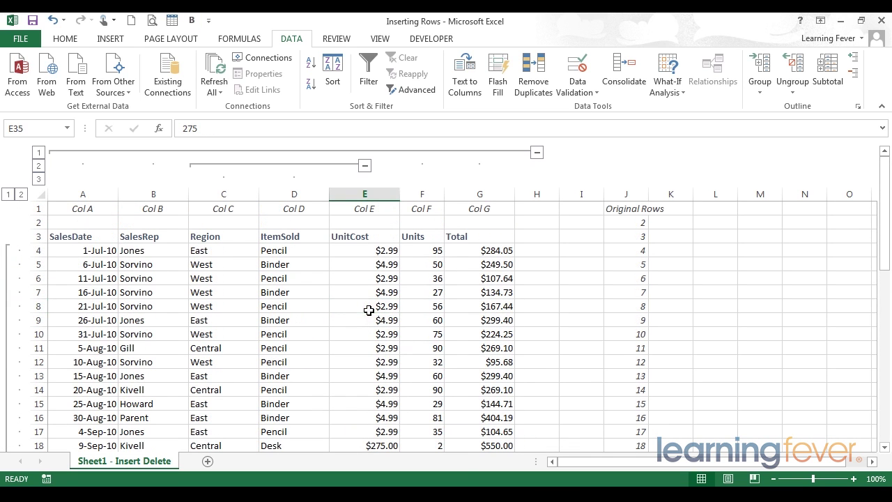